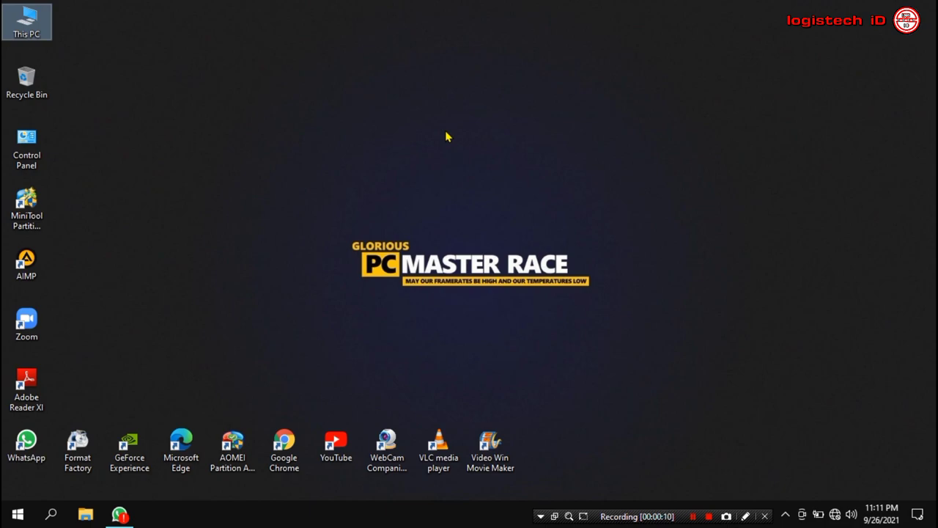
Bring up the desktop context menu twice, then dismiss it
{"action": "right_click", "coordinate": [373, 214]}
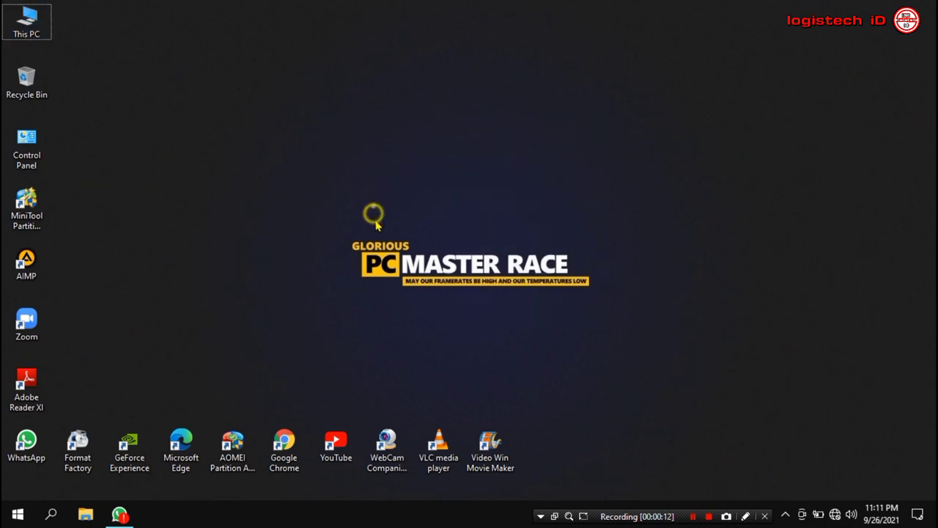
{"action": "right_click", "coordinate": [647, 289]}
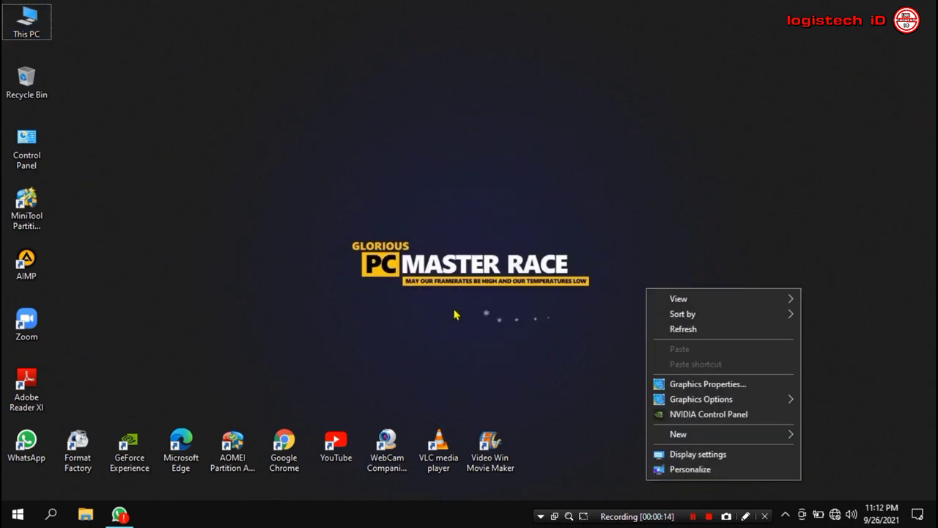
{"action": "left_click", "coordinate": [554, 187]}
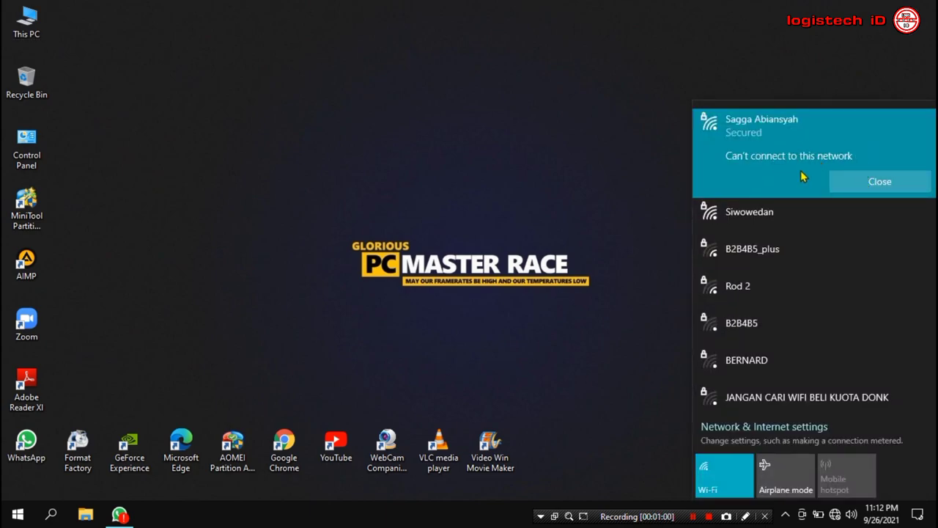
Retry connecting to the failing secured network twice, then close the Wi‑Fi network list
{"action": "left_click", "coordinate": [876, 185]}
{"action": "left_click", "coordinate": [877, 188]}
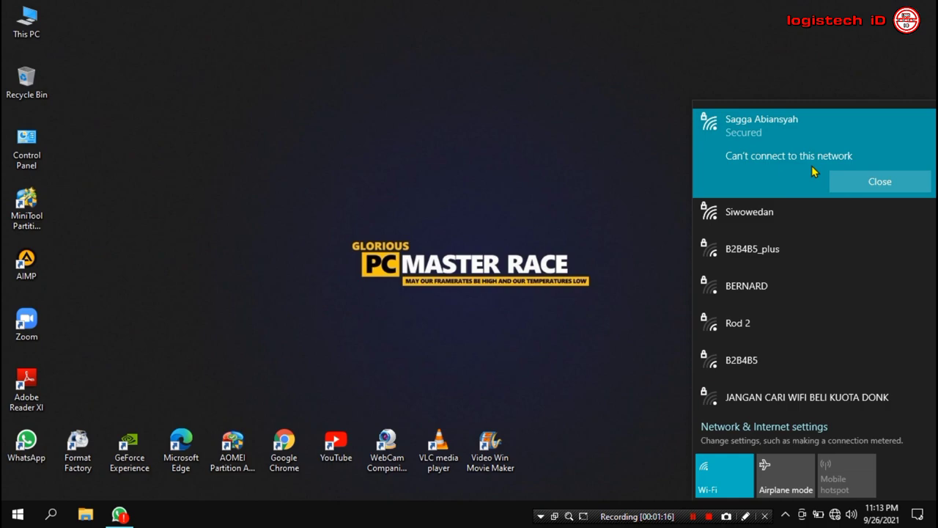
{"action": "left_click", "coordinate": [893, 183]}
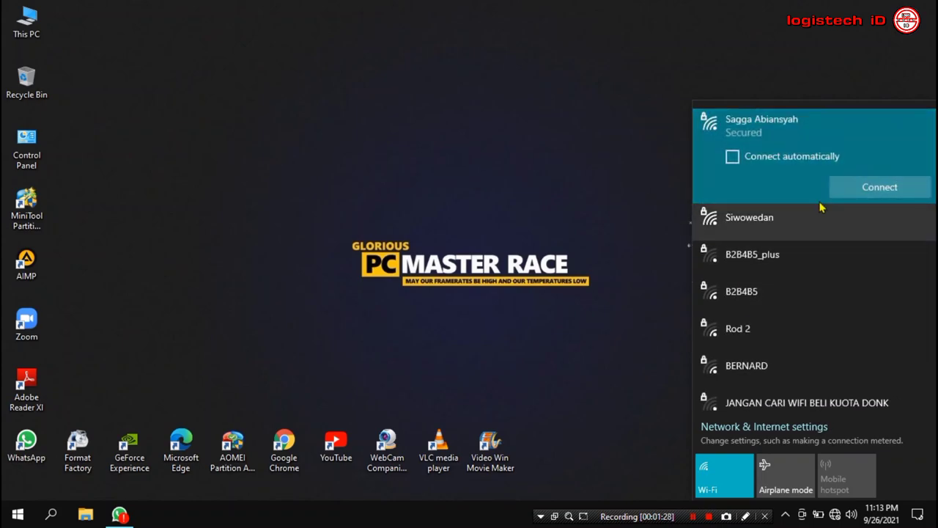
{"action": "left_click", "coordinate": [863, 186]}
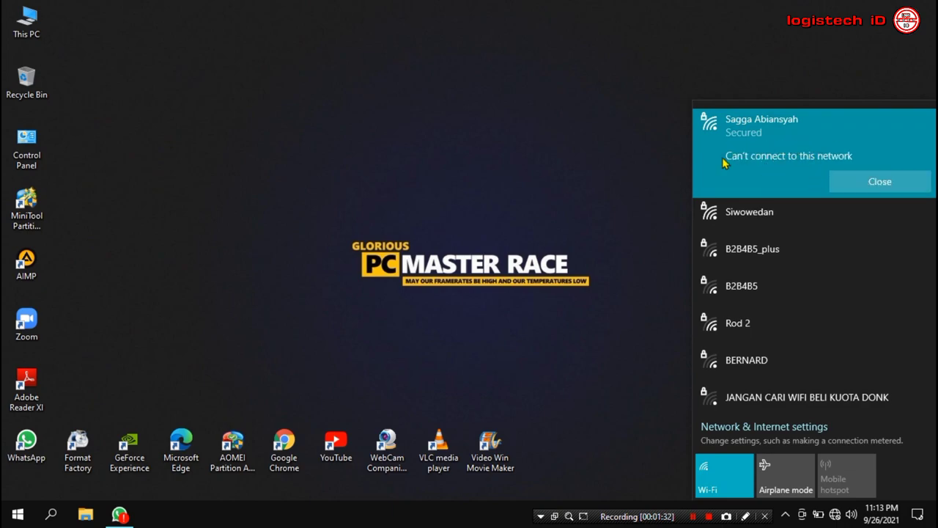
{"action": "left_click", "coordinate": [660, 234]}
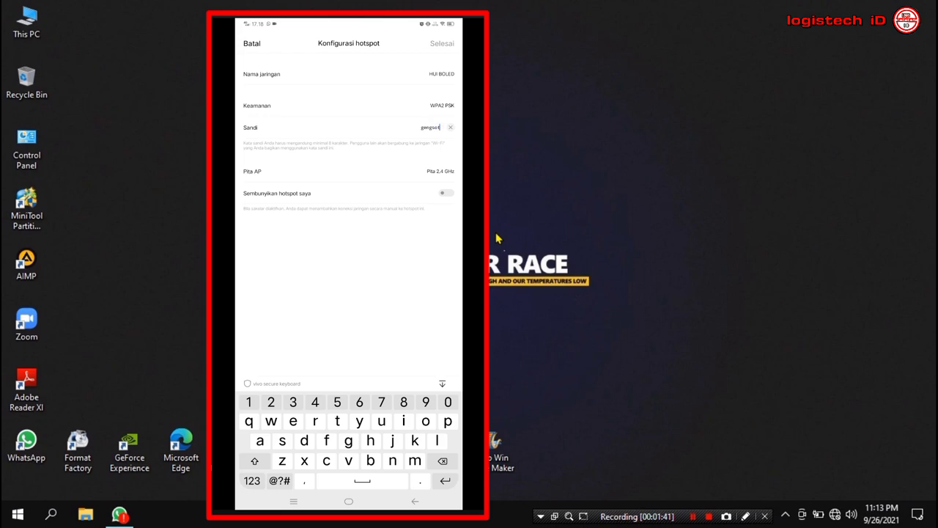
{"action": "type", "text": "123"}
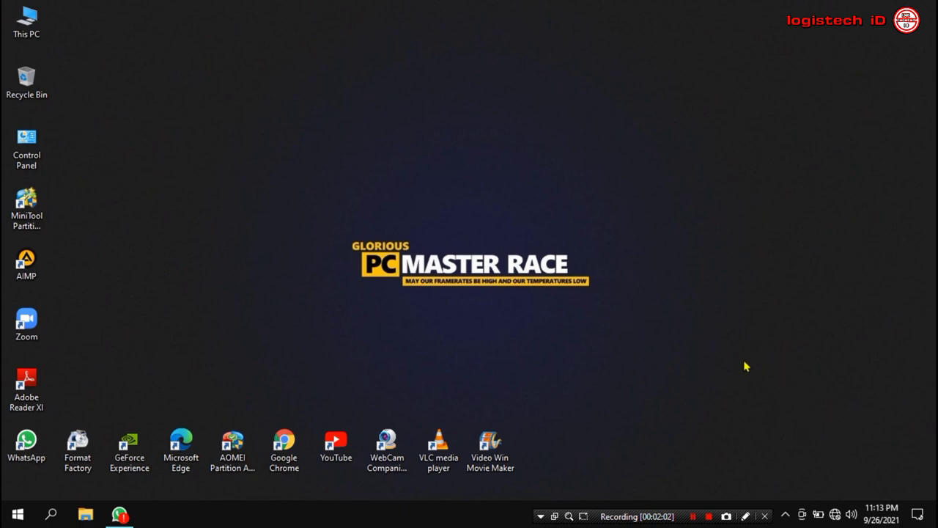
Reopen the Wi‑Fi network list and view the failing network's options without choosing one
{"action": "key", "text": "v"}
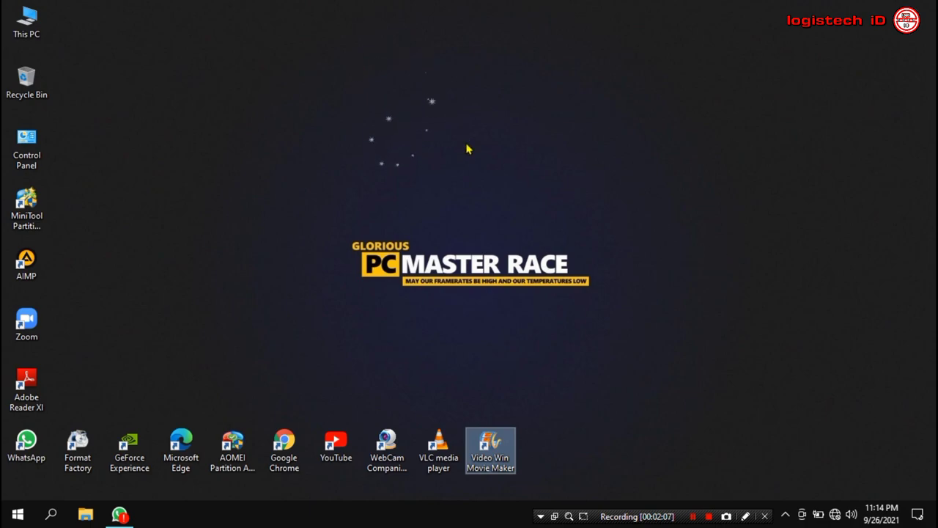
{"action": "left_click", "coordinate": [835, 514]}
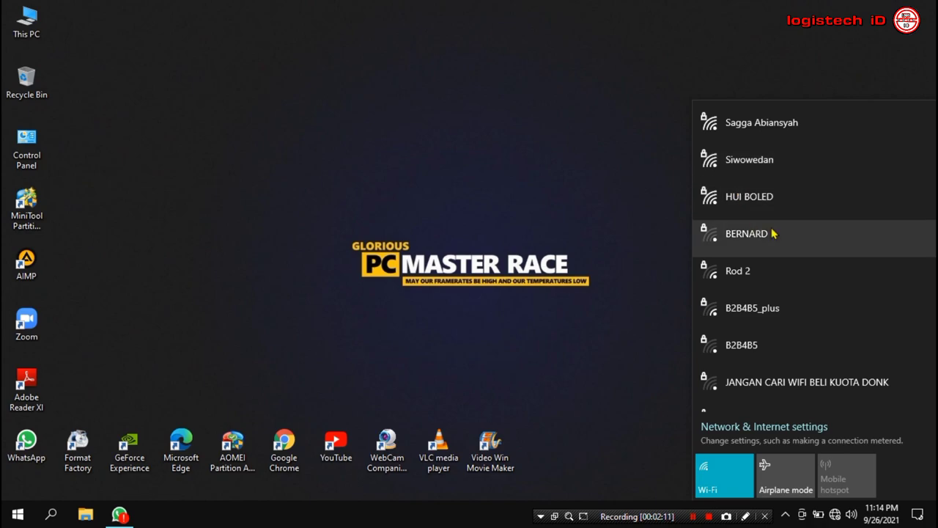
{"action": "left_click", "coordinate": [649, 244]}
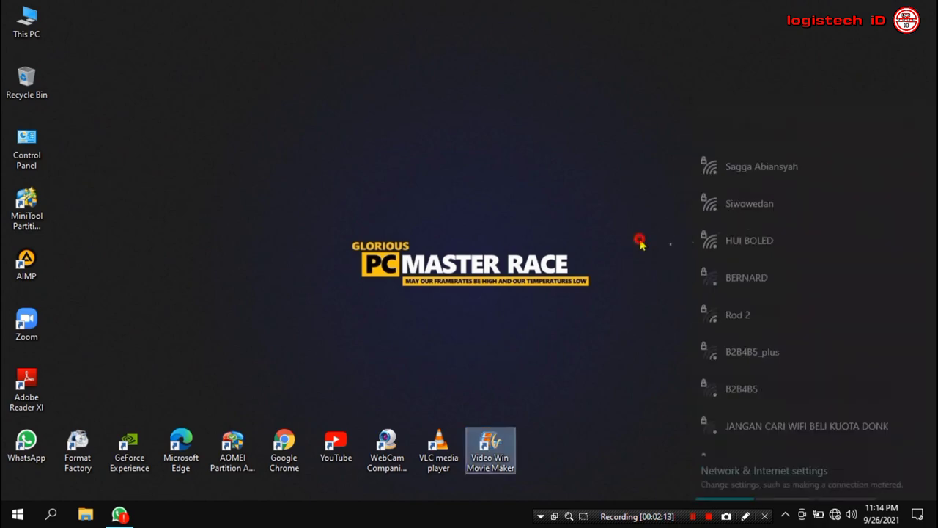
{"action": "left_click", "coordinate": [835, 515]}
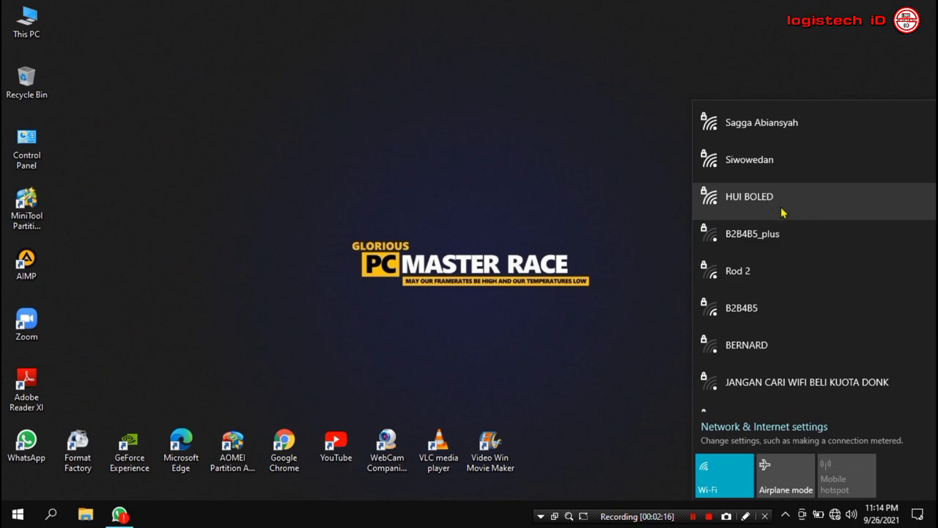
{"action": "right_click", "coordinate": [810, 123]}
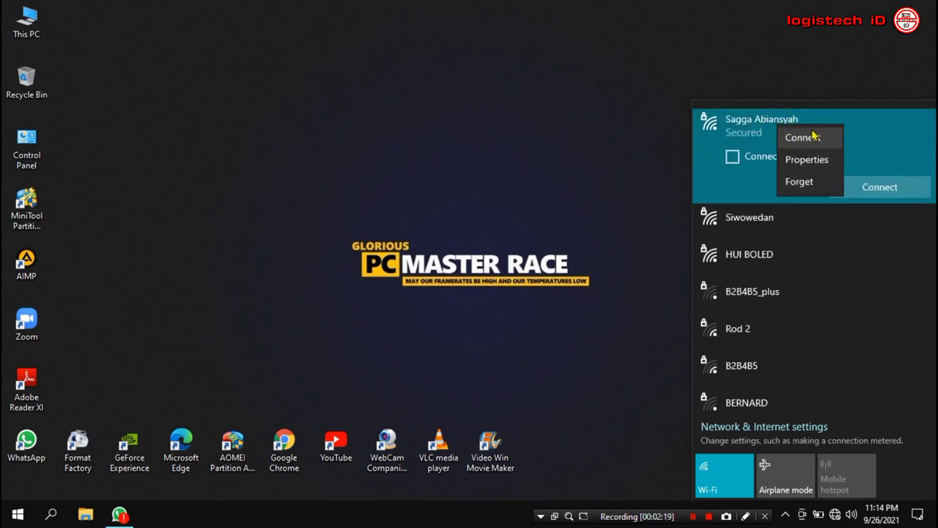
{"action": "left_click", "coordinate": [819, 181]}
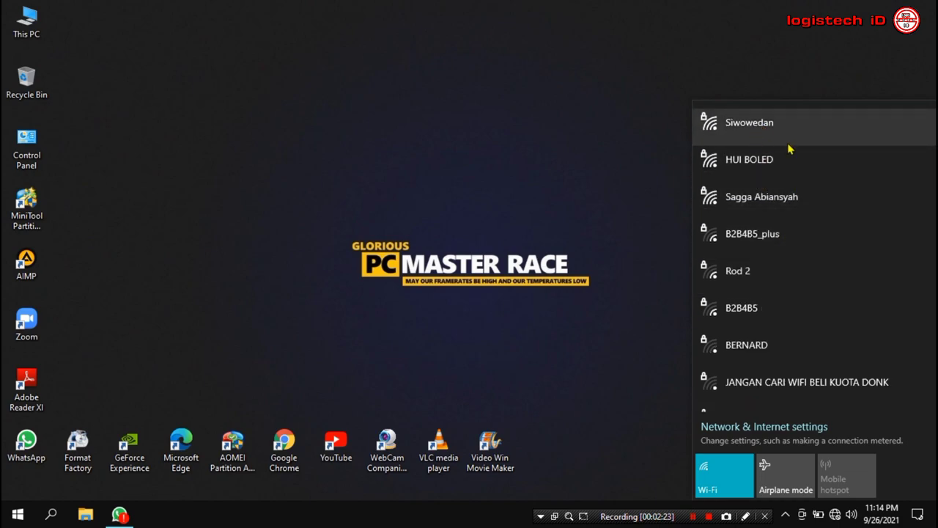
Join HUI BOLED with its security key and allow the PC to be discoverable
{"action": "left_click", "coordinate": [773, 158]}
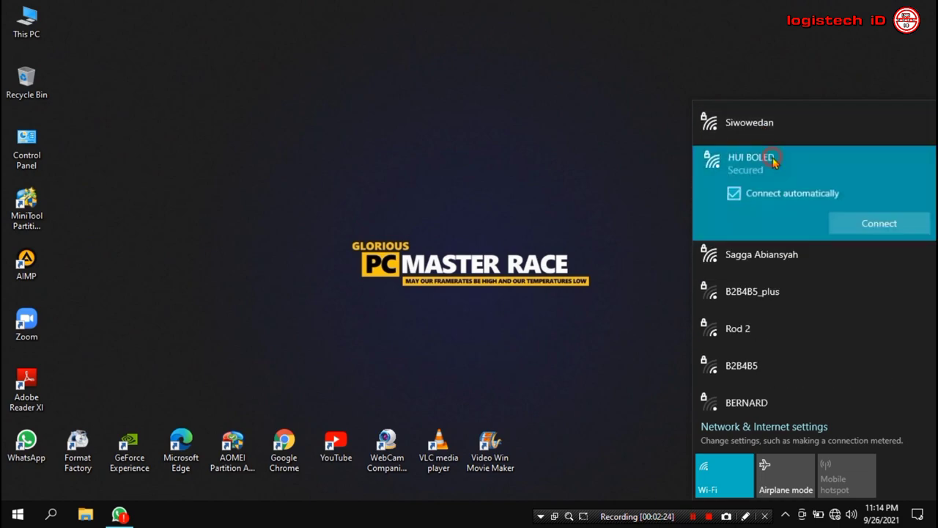
{"action": "left_click", "coordinate": [875, 219]}
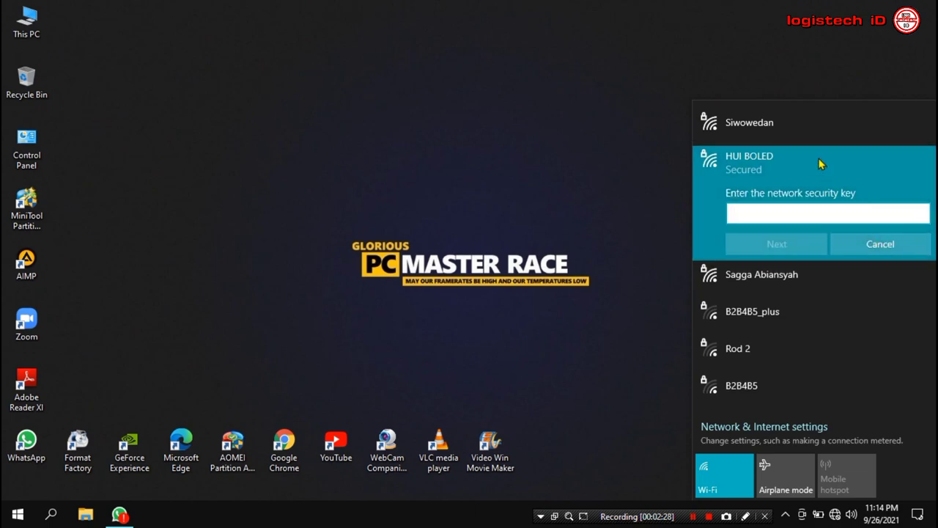
{"action": "type", "text": "aaaaaaaaaaa"}
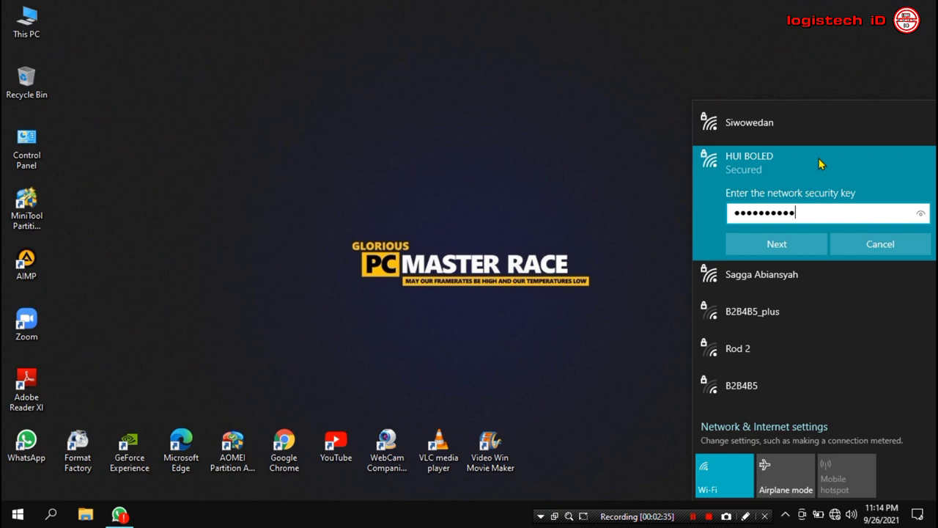
{"action": "left_click", "coordinate": [921, 214]}
{"action": "left_click_drag", "start_coordinate": [925, 217], "coordinate": [925, 216]}
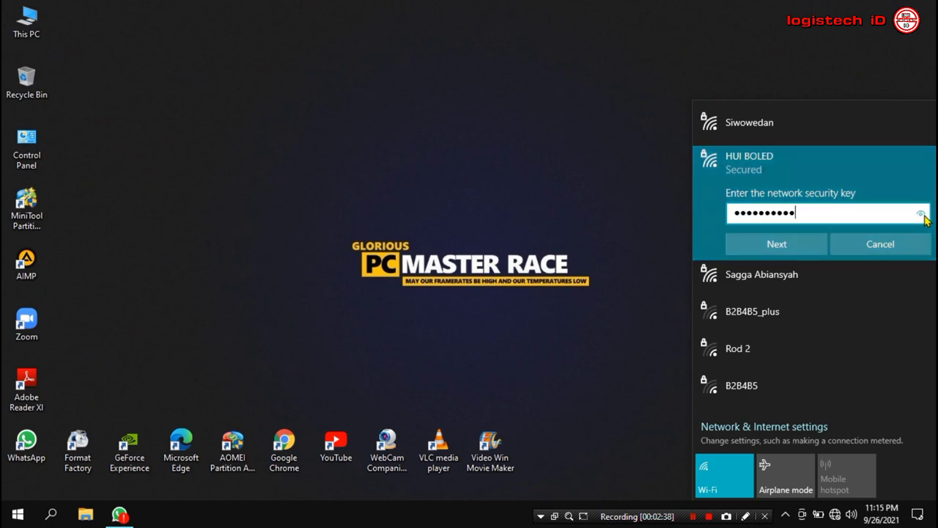
{"action": "left_click", "coordinate": [811, 247]}
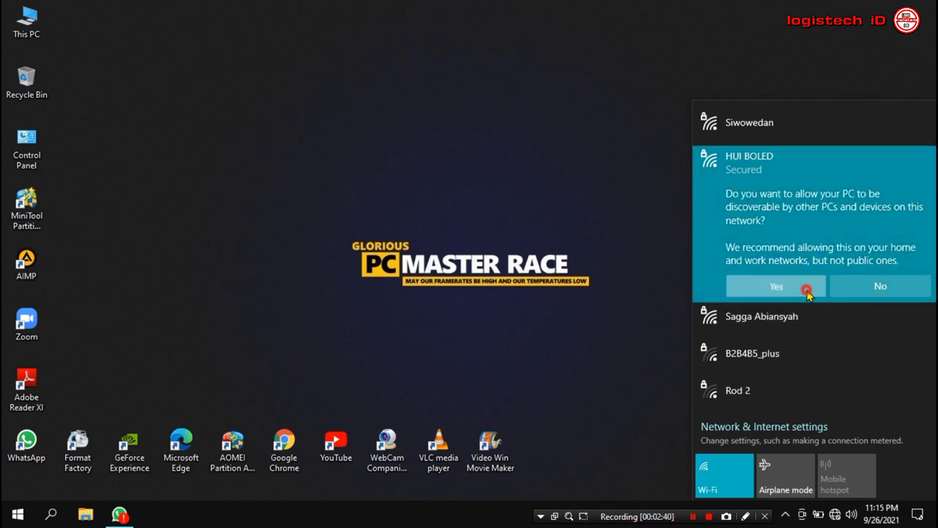
{"action": "left_click", "coordinate": [808, 289]}
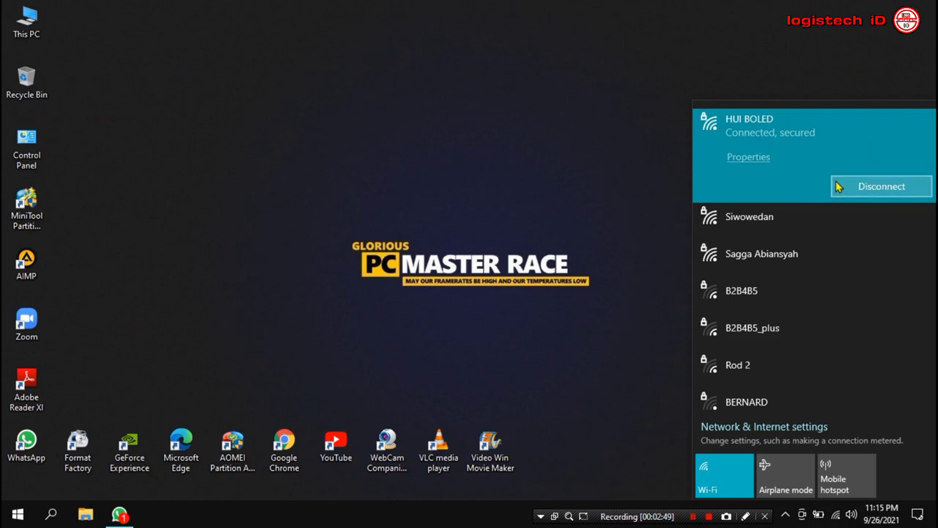
Disconnect from HUI BOLED, reconnect to it, and close the Wi‑Fi network list
{"action": "left_click", "coordinate": [350, 299]}
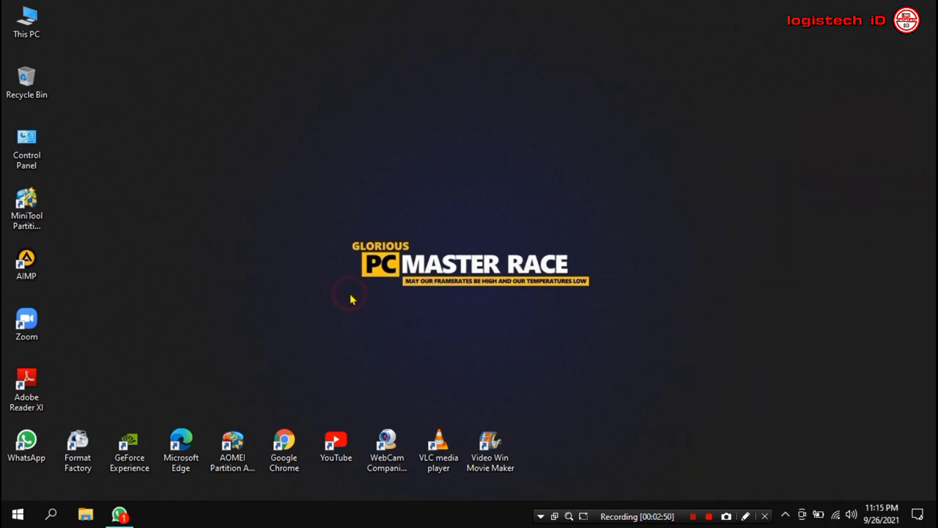
{"action": "left_click", "coordinate": [836, 513]}
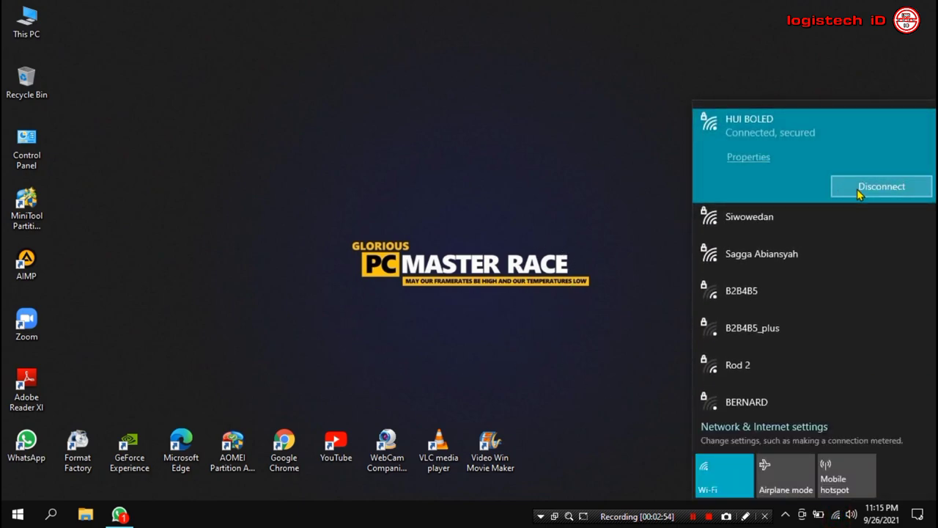
{"action": "left_click", "coordinate": [858, 186]}
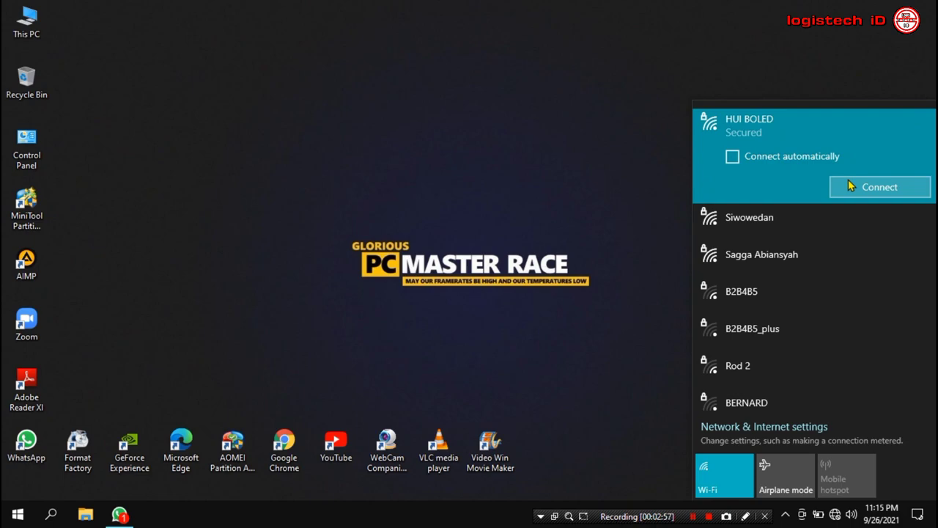
{"action": "left_click", "coordinate": [876, 186]}
{"action": "left_click", "coordinate": [615, 171]}
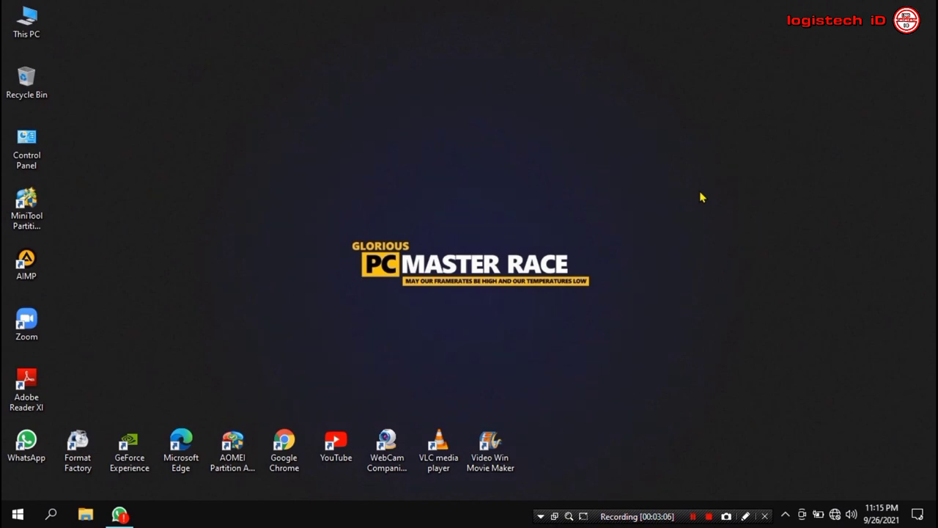
Open Computer Management via Manage on This PC in File Explorer
{"action": "left_click", "coordinate": [85, 515]}
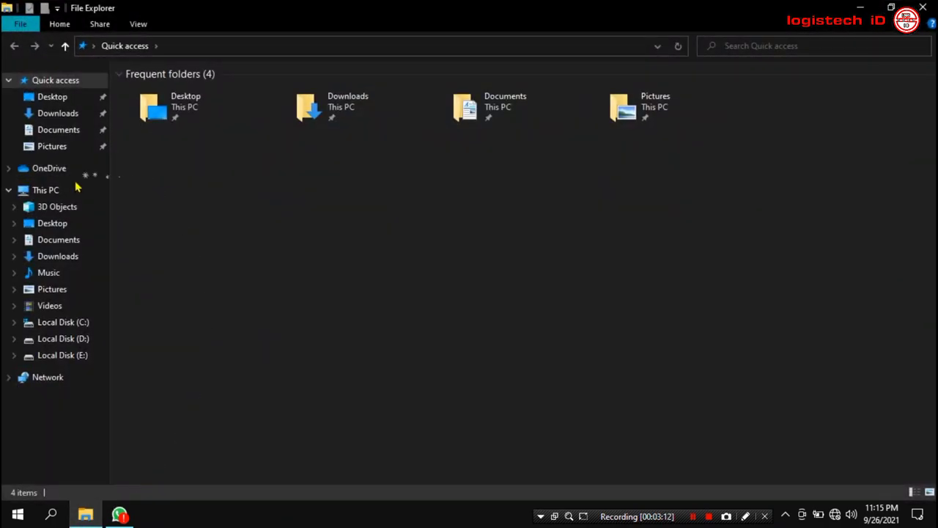
{"action": "left_click", "coordinate": [66, 192]}
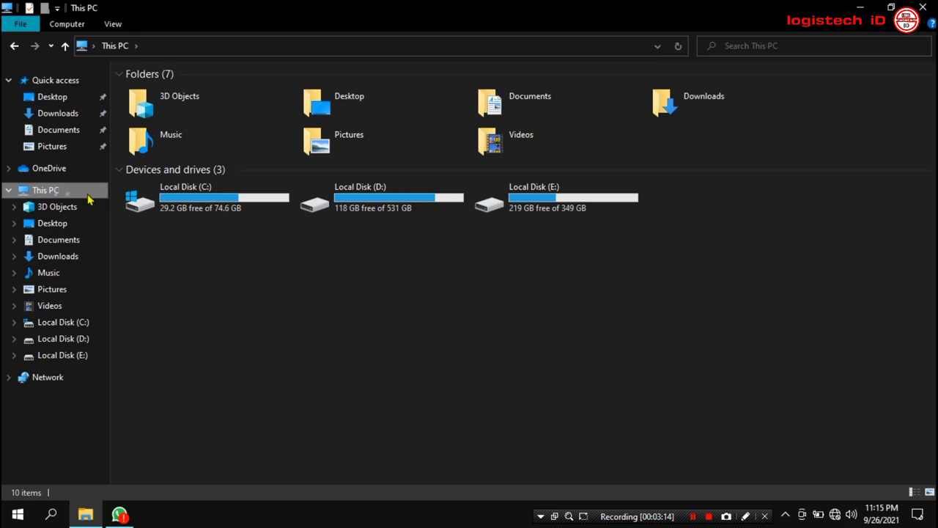
{"action": "right_click", "coordinate": [87, 198]}
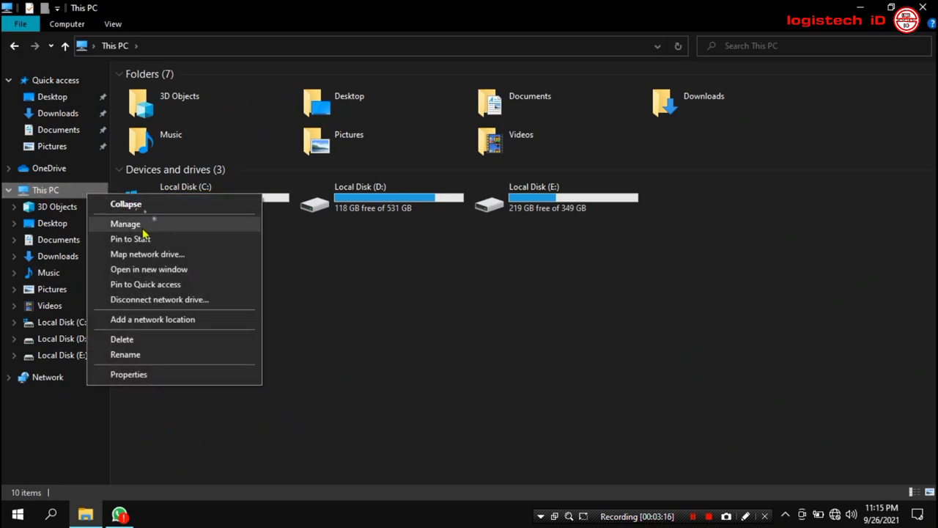
{"action": "left_click", "coordinate": [202, 230]}
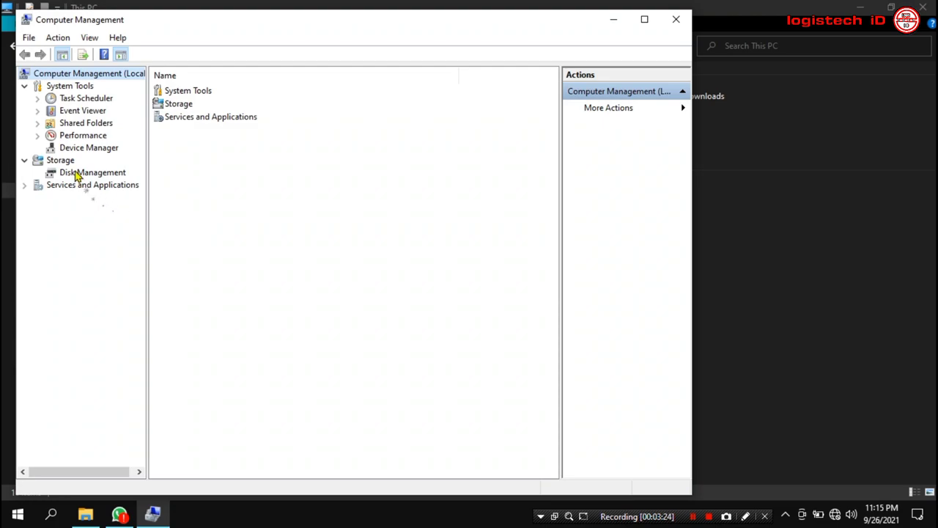
Uninstall the Broadcom 802.11n Network Adapter in Device Manager, then close Computer Management
{"action": "left_click", "coordinate": [118, 149]}
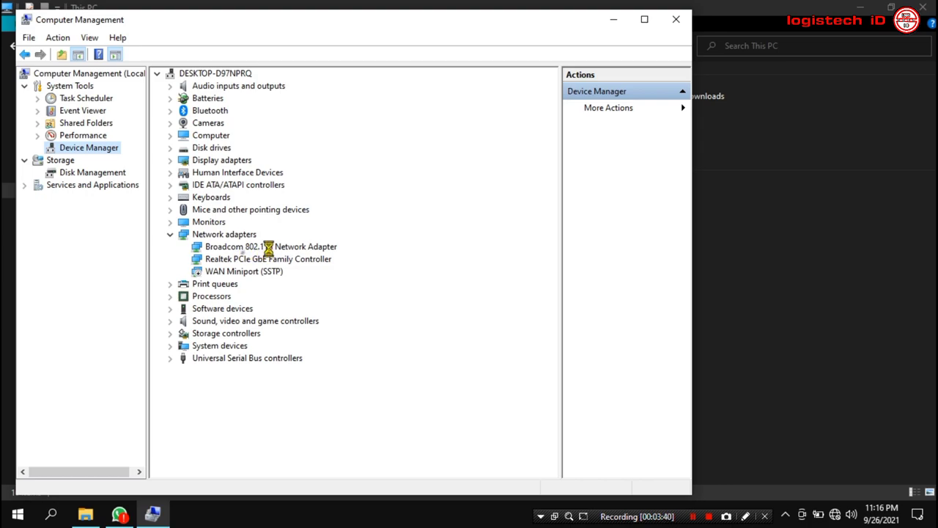
{"action": "left_click", "coordinate": [256, 248]}
{"action": "right_click", "coordinate": [257, 247]}
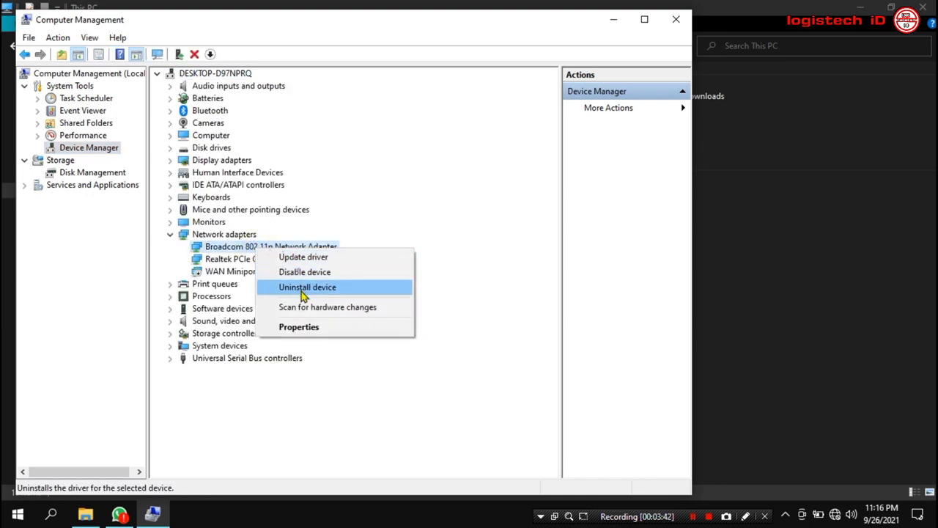
{"action": "left_click", "coordinate": [306, 290]}
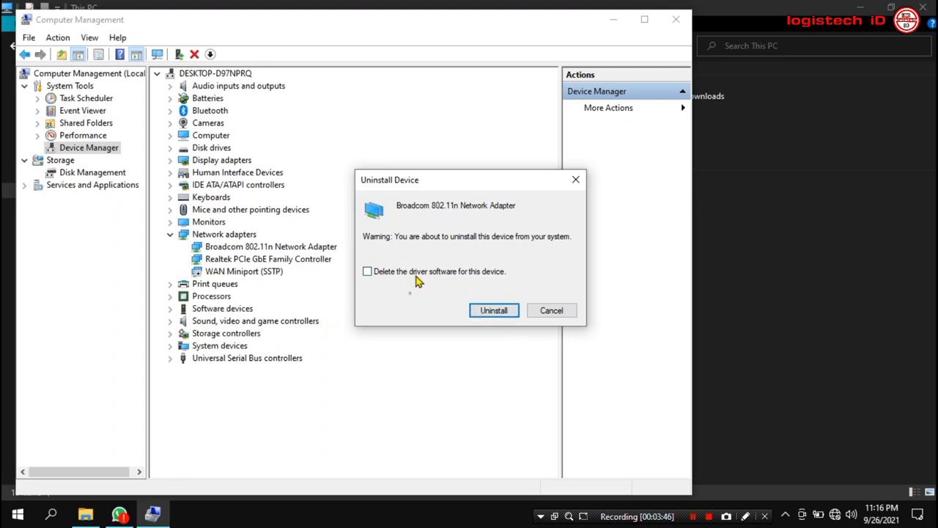
{"action": "left_click", "coordinate": [505, 311]}
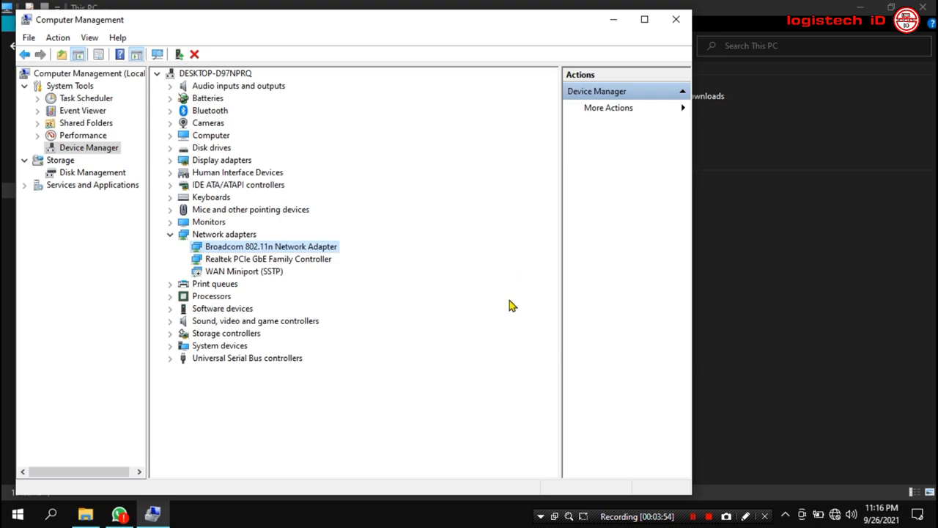
{"action": "left_click", "coordinate": [677, 20]}
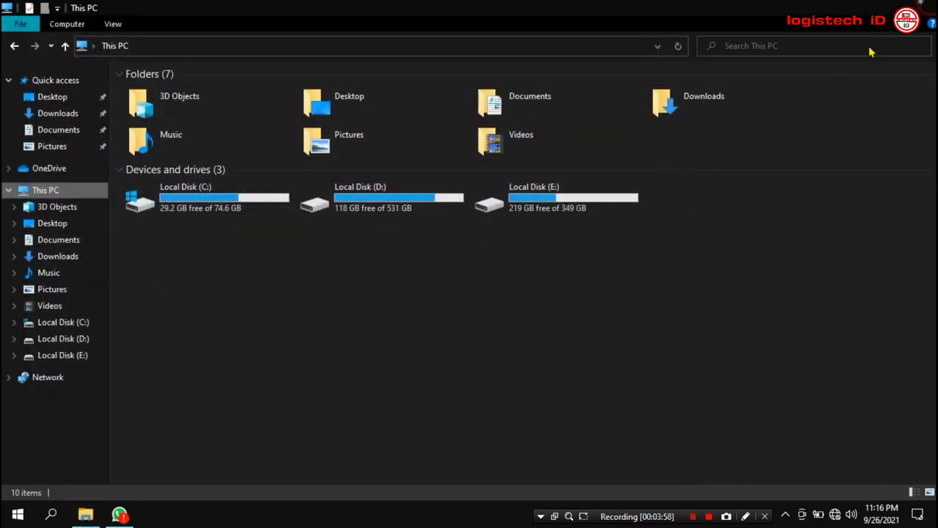
Close File Explorer and show the Start menu power options, including Restart
{"action": "left_click", "coordinate": [920, 8]}
{"action": "left_click", "coordinate": [18, 514]}
{"action": "left_click", "coordinate": [19, 484]}
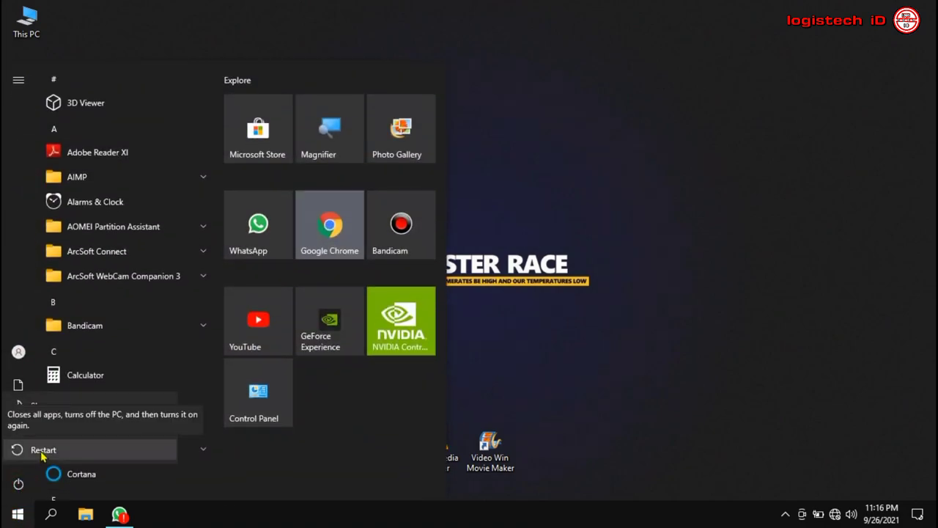